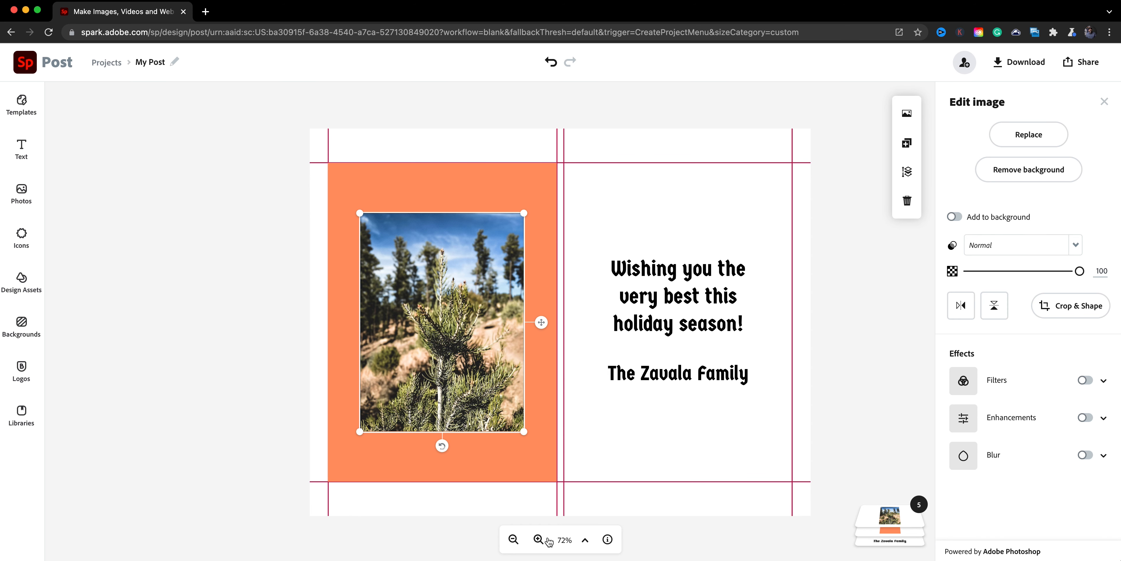
- Recolour the orange rectangle behind the photo to olive green A8A45C, sampled from the pine branches in the photo with the eyedropper
left_click(565, 539)
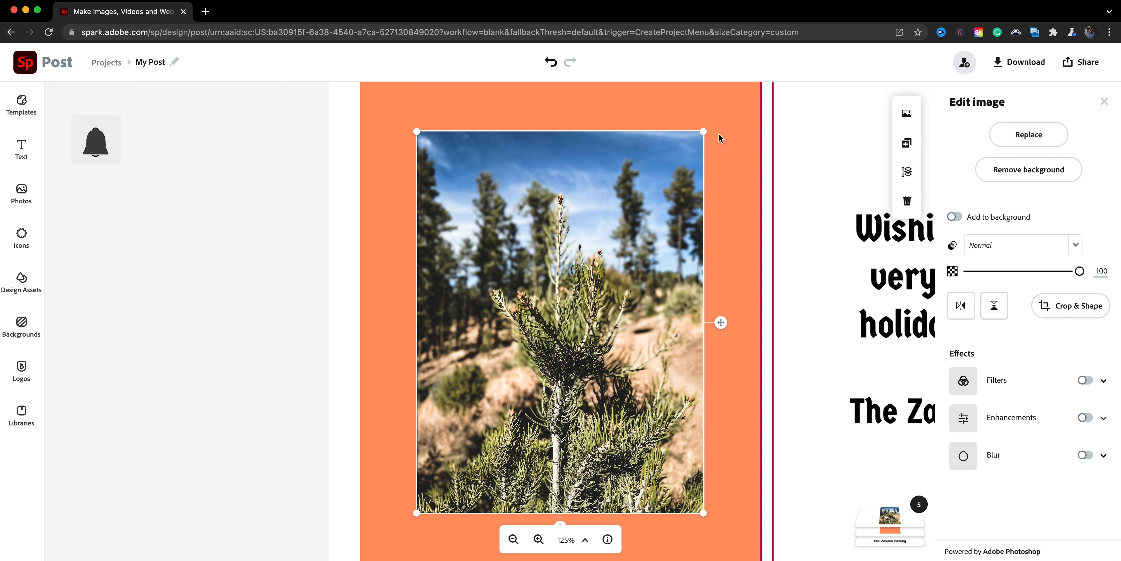
left_click(733, 125)
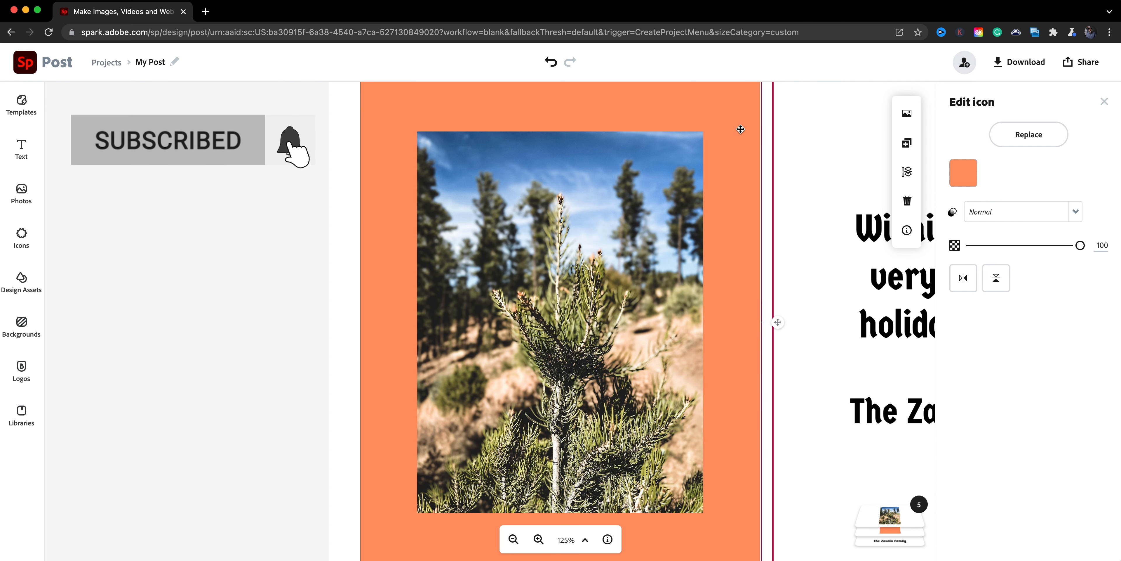
left_click(964, 174)
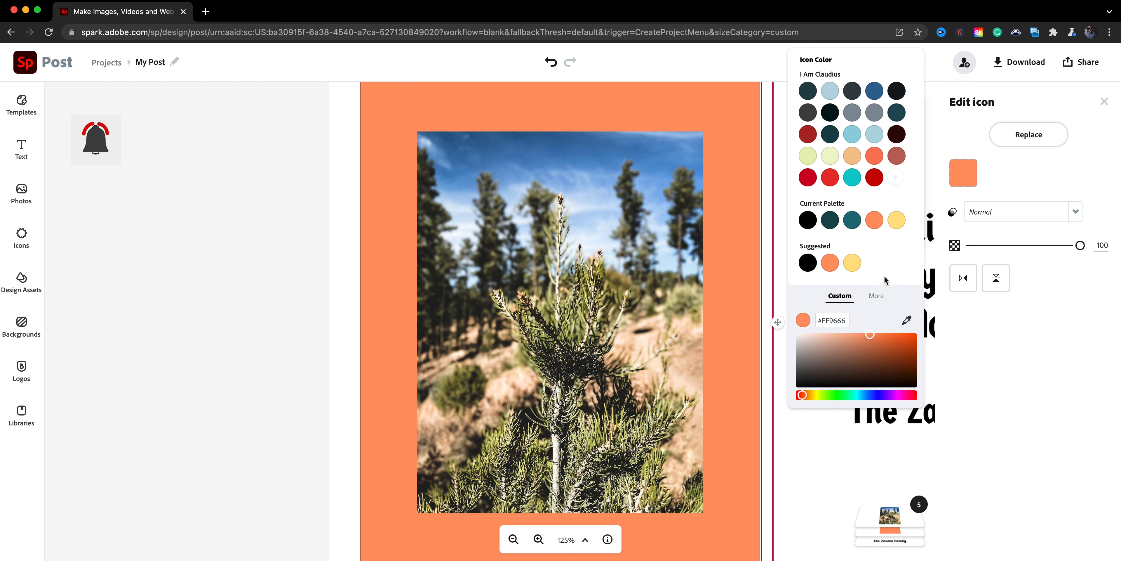
left_click(906, 322)
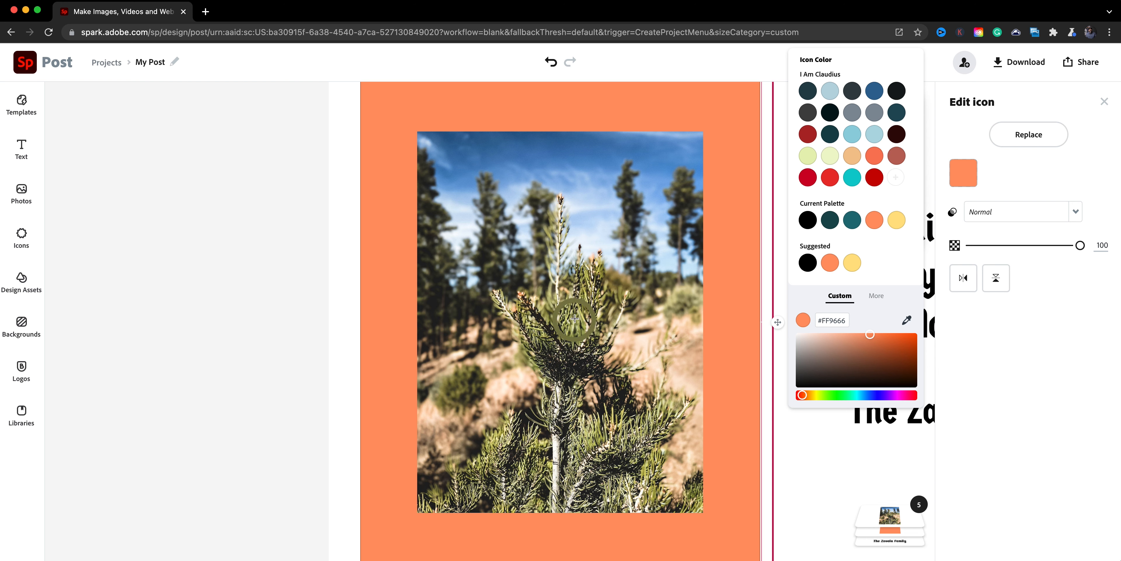
left_click(584, 298)
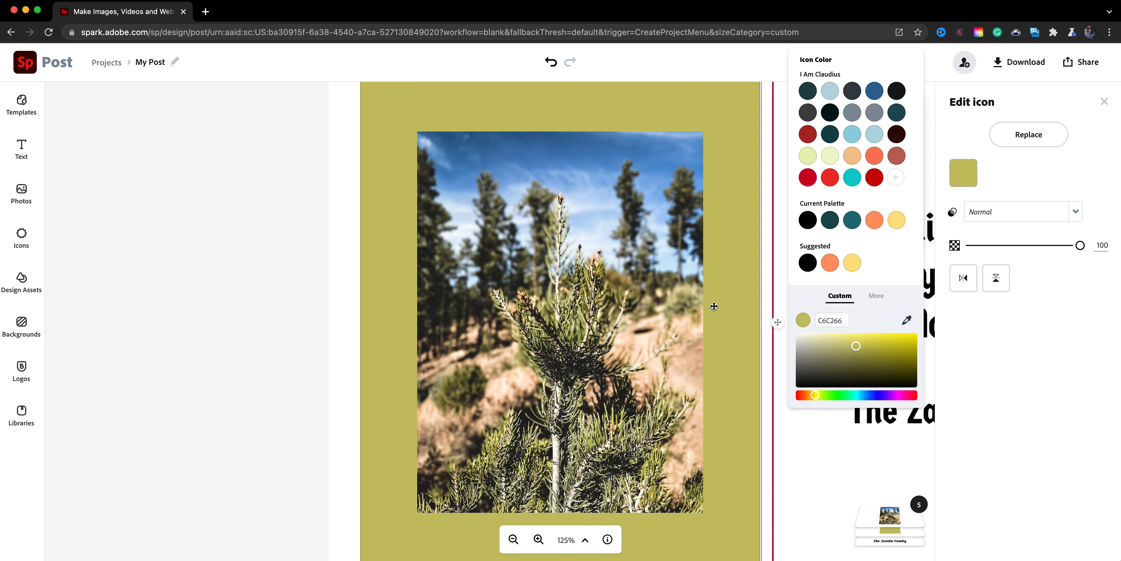
left_click(909, 320)
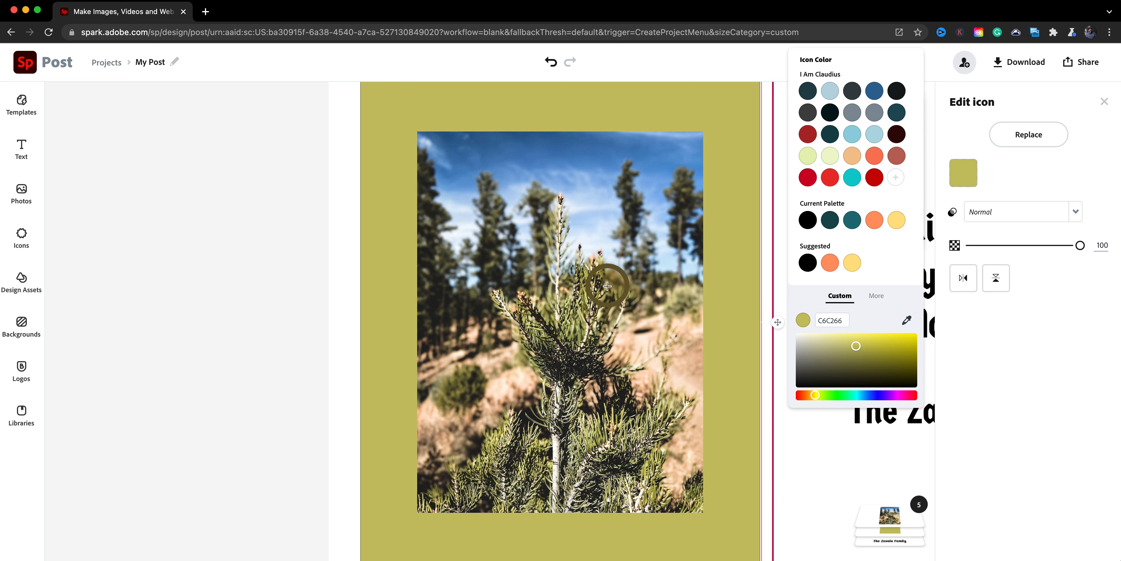
left_click(605, 290)
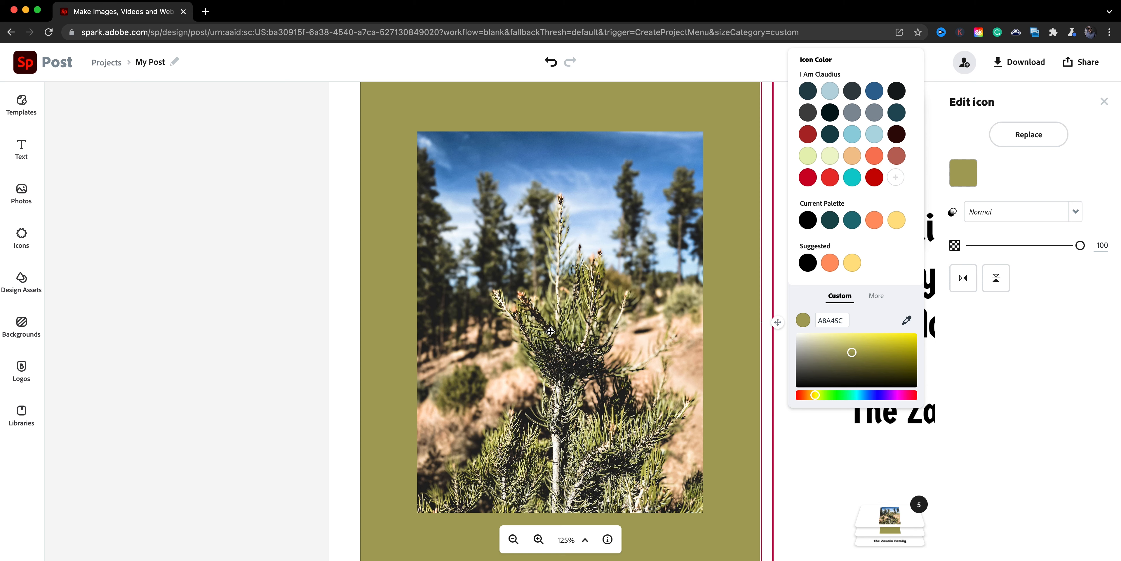
left_click(262, 318)
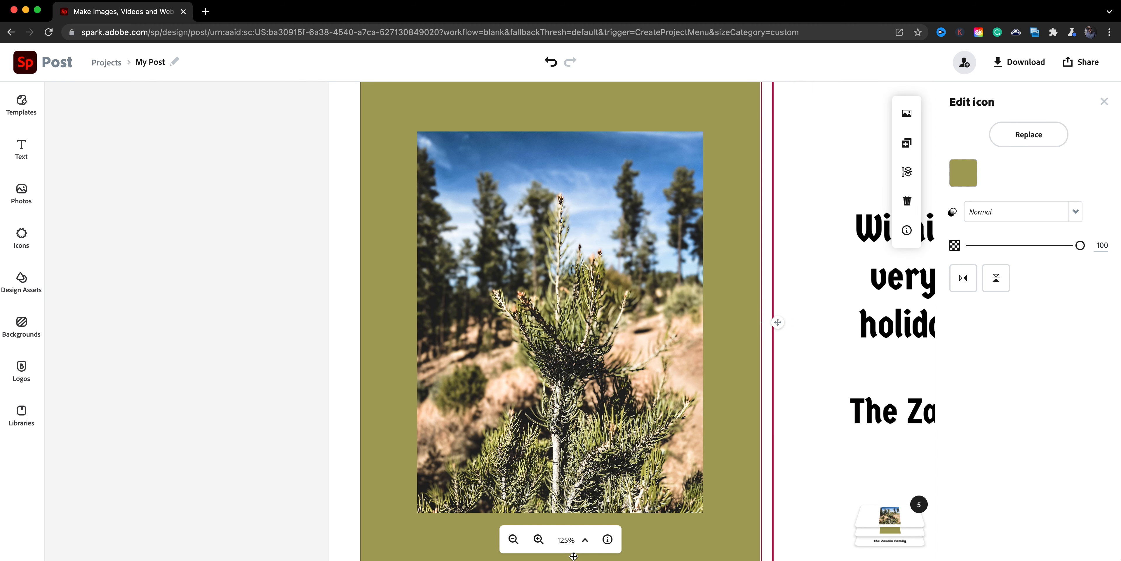
left_click(585, 540)
left_click(578, 508)
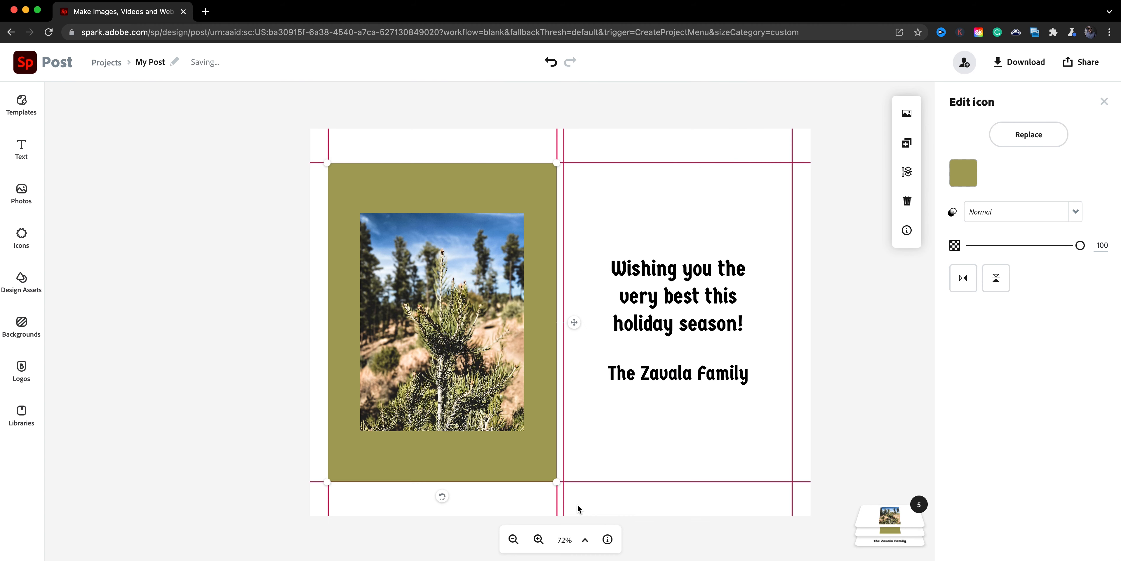
left_click(206, 351)
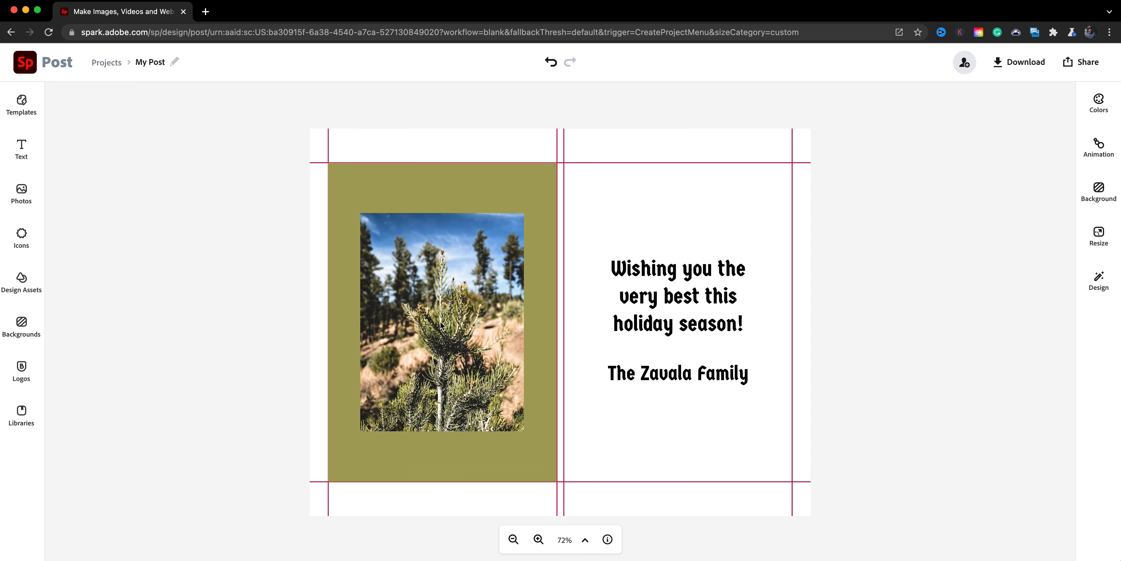
- Centre the photo and the green rectangle horizontally on each other
left_click(439, 301)
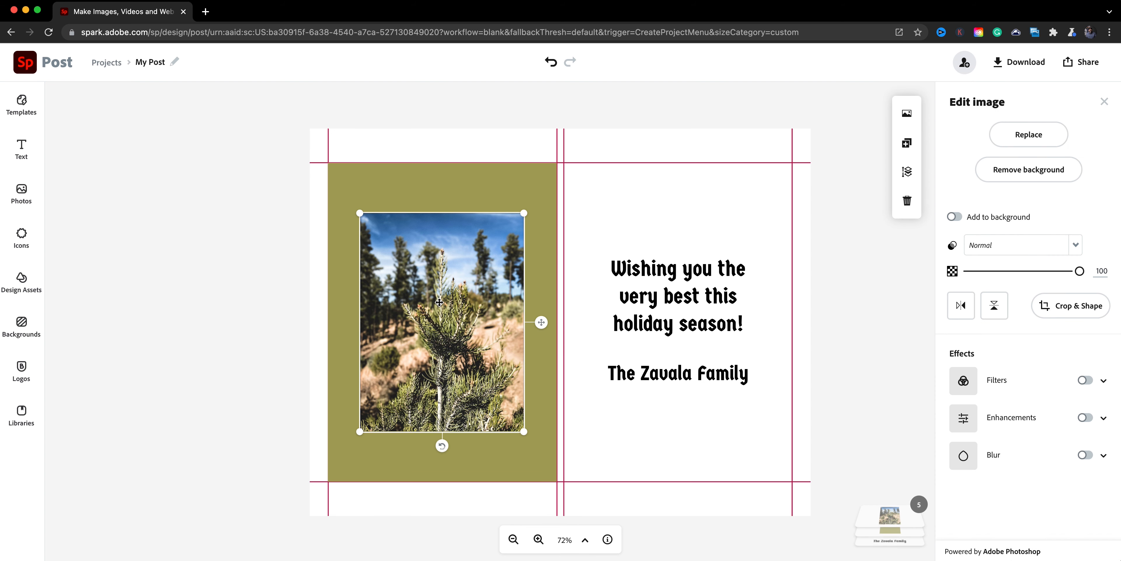
left_click(459, 193, "shift")
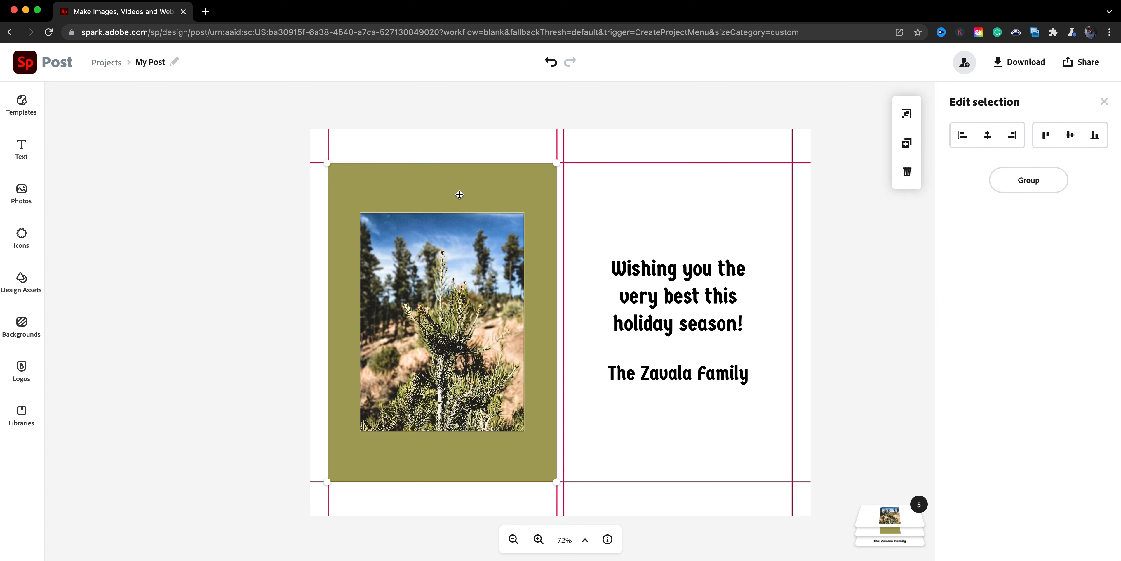
left_click(992, 137)
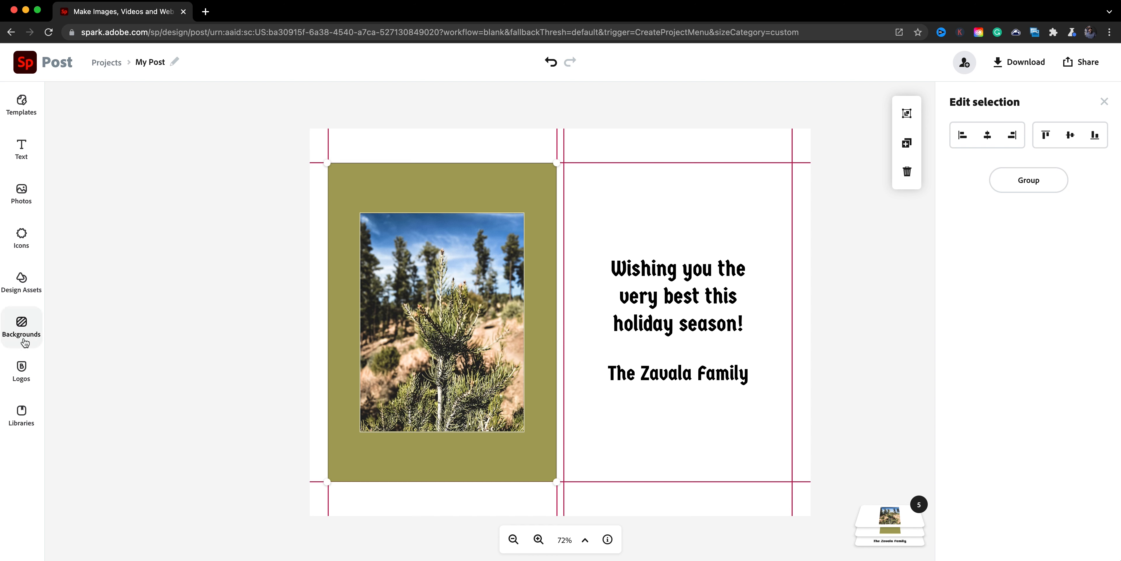
left_click(144, 288)
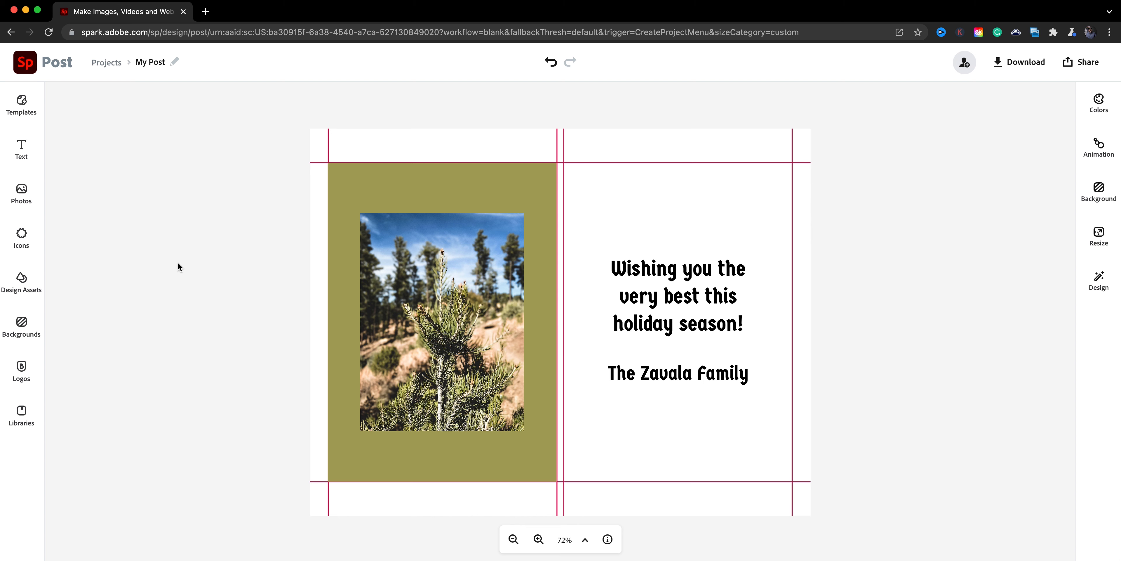
- Browse the design assets for frames and open the Folk Frames collection within the Geometric frames
left_click(21, 287)
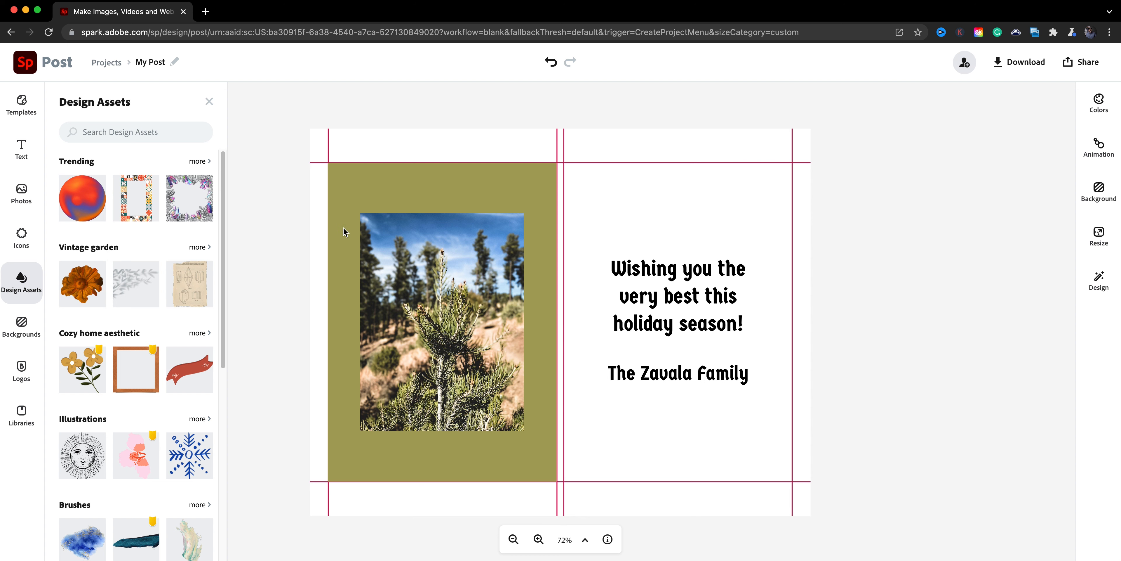
scroll(106, 397, "down", 2)
scroll(105, 395, "down", 10)
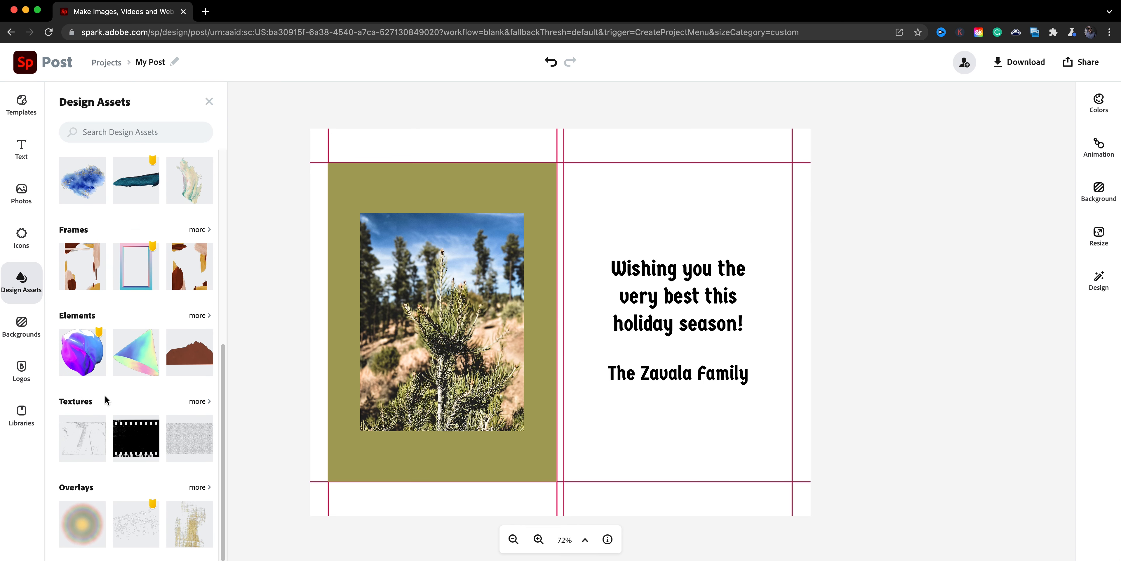
scroll(129, 429, "up", 5)
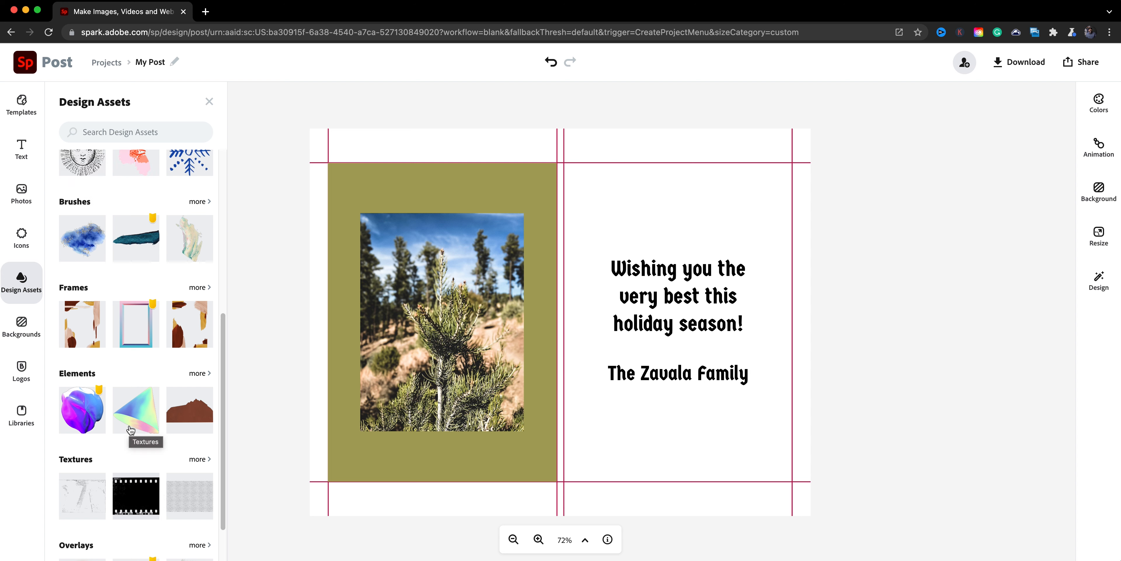
scroll(129, 425, "up", 1)
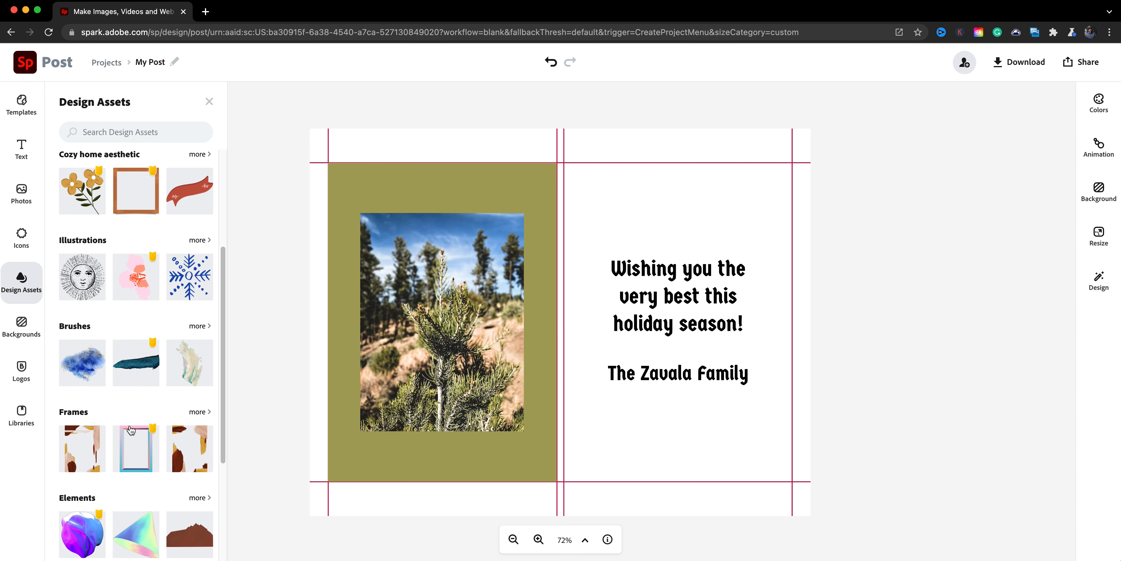
left_click(197, 411)
mouse_move(225, 343)
left_mouse_down()
mouse_move(223, 328)
mouse_move(215, 521)
mouse_move(228, 295)
mouse_move(220, 559)
left_mouse_up()
left_click(195, 435)
left_click_drag(224, 474, 220, 178)
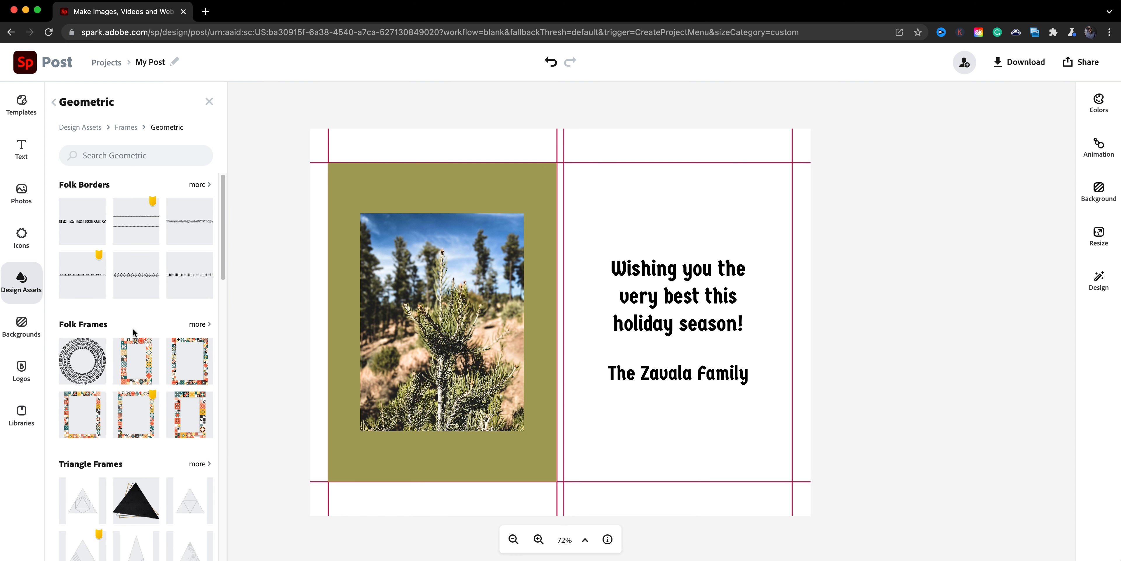
left_click(195, 326)
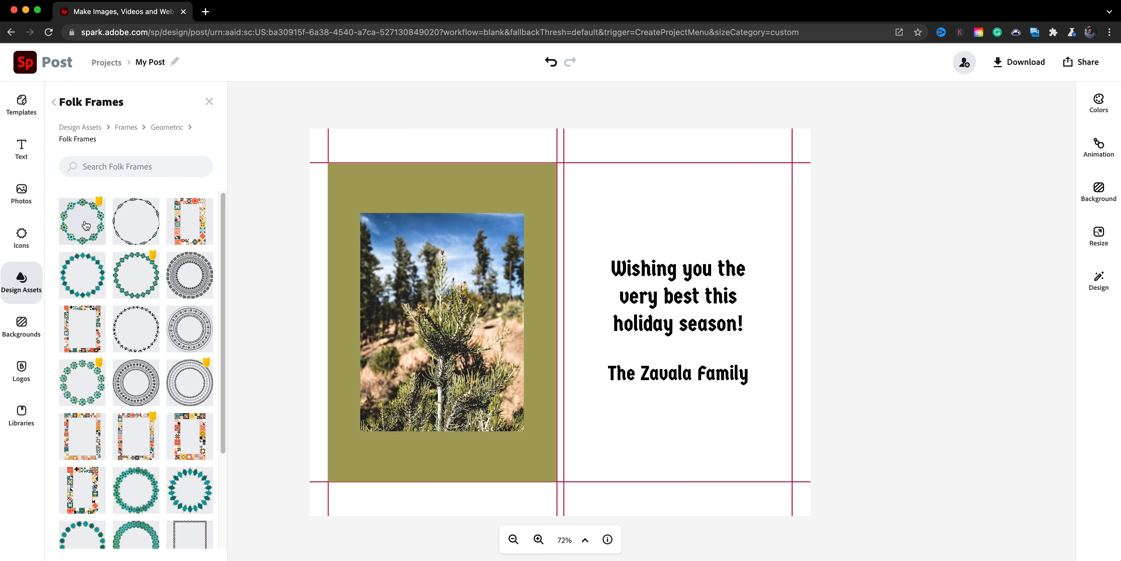
- Add the black-and-white patterned rectangular folk frame to the card and enlarge it to surround the photo
left_click_drag(228, 388, 226, 492)
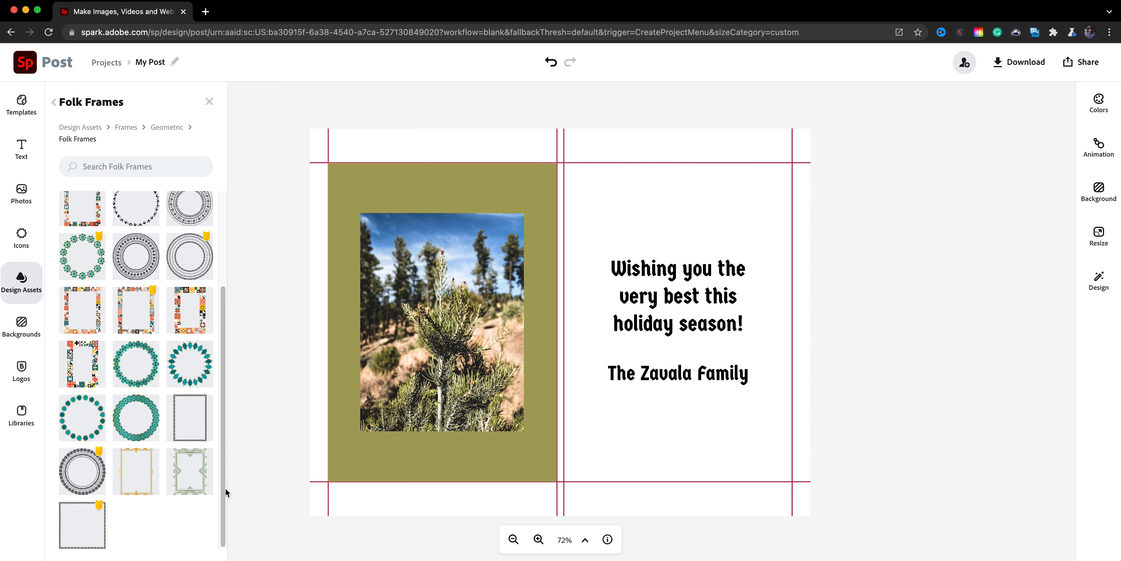
left_click(198, 431)
left_click_drag(497, 202, 357, 276)
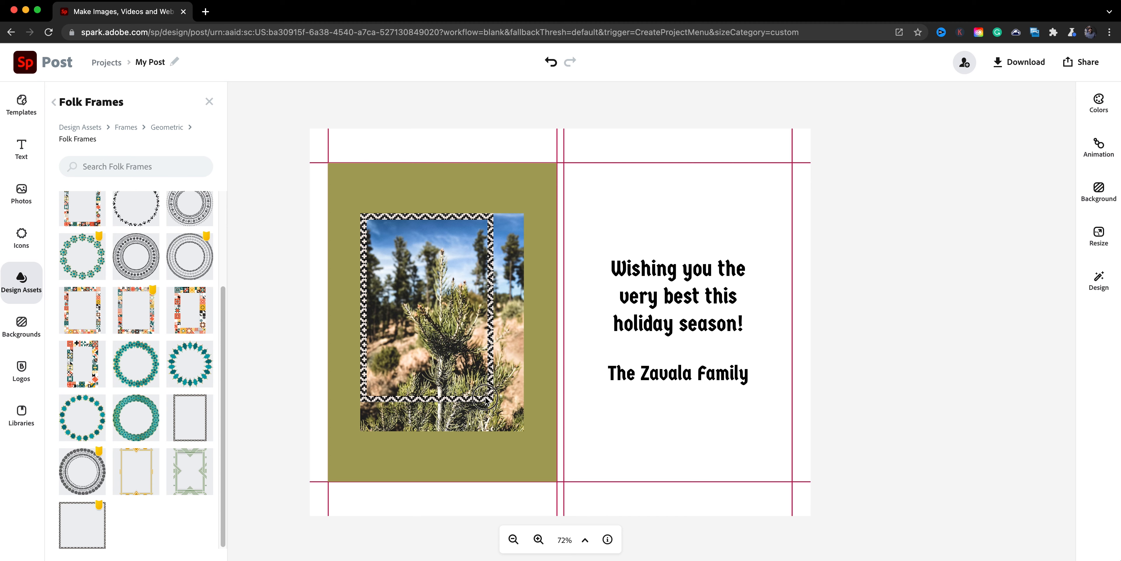
left_click(486, 400)
left_click_drag(491, 399, 523, 414)
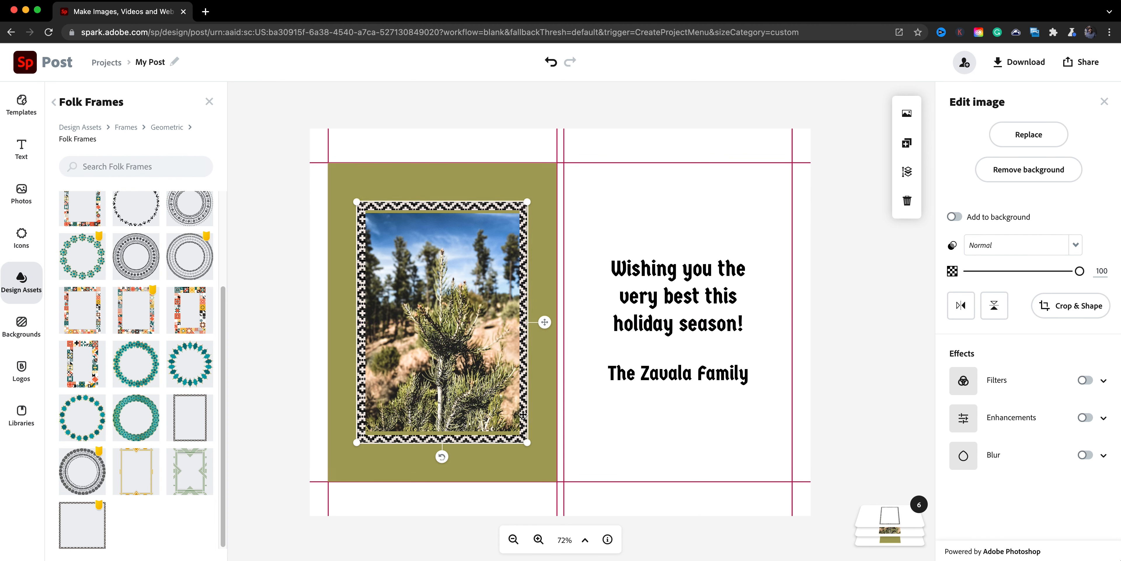
left_click(207, 103)
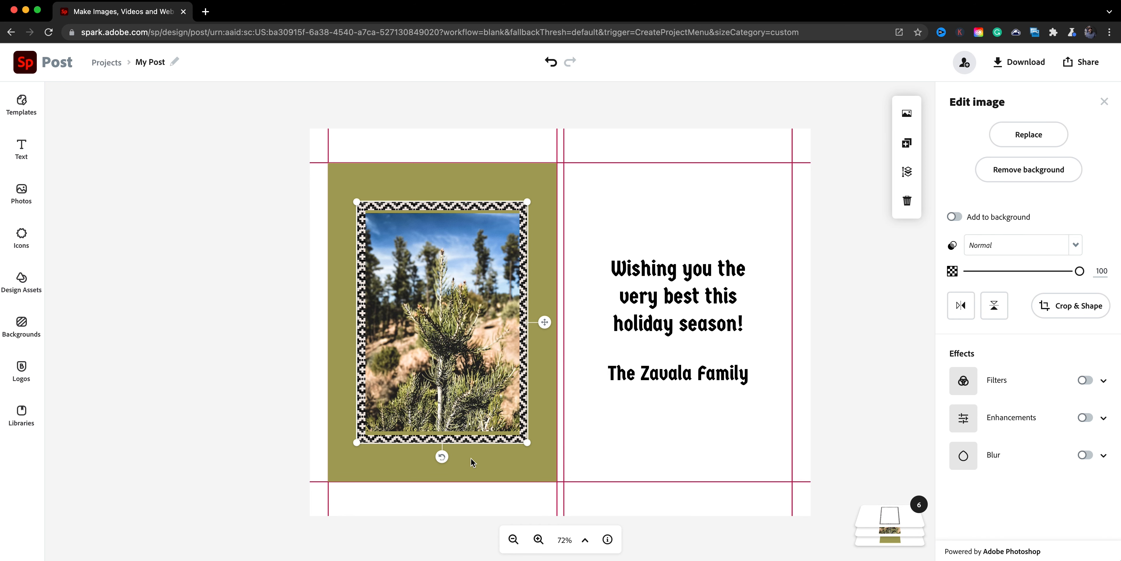
- Move the photo's layer above the patterned frame in the layer order
left_click(538, 539)
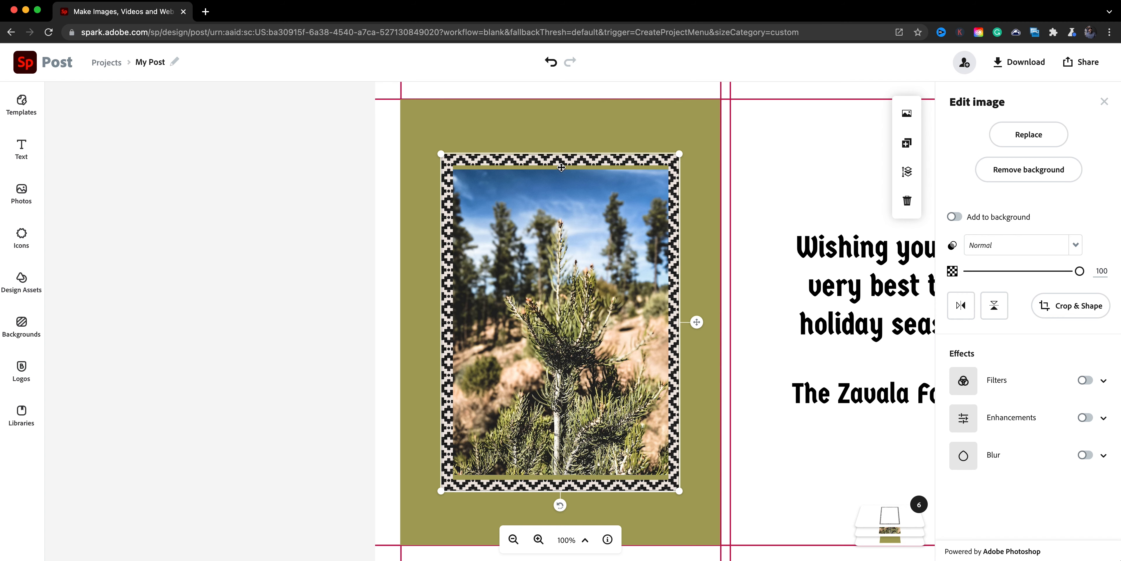
left_click_drag(618, 275, 431, 271)
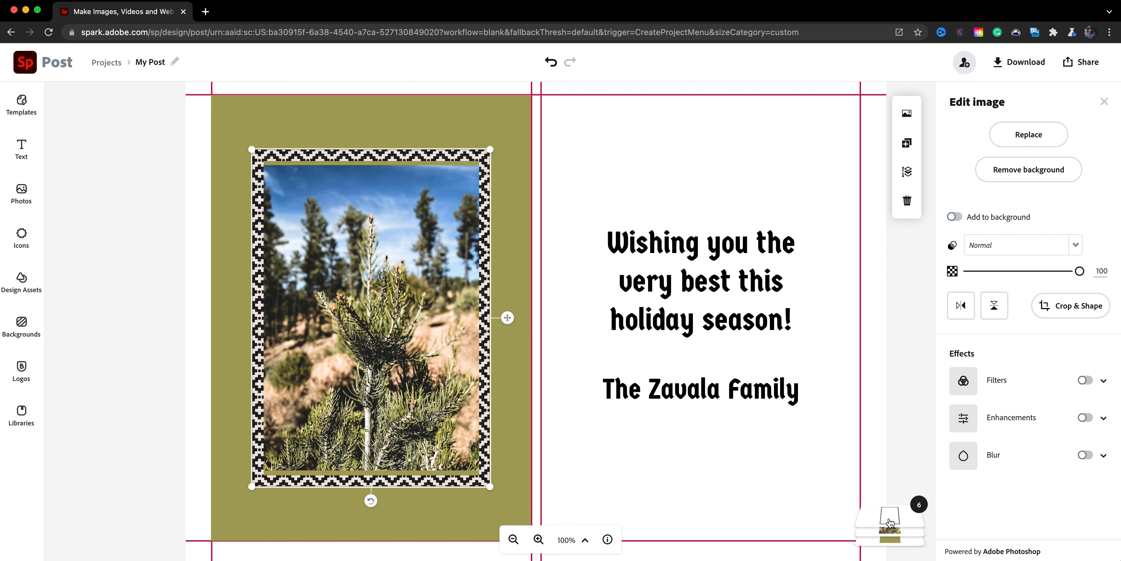
left_click(899, 519)
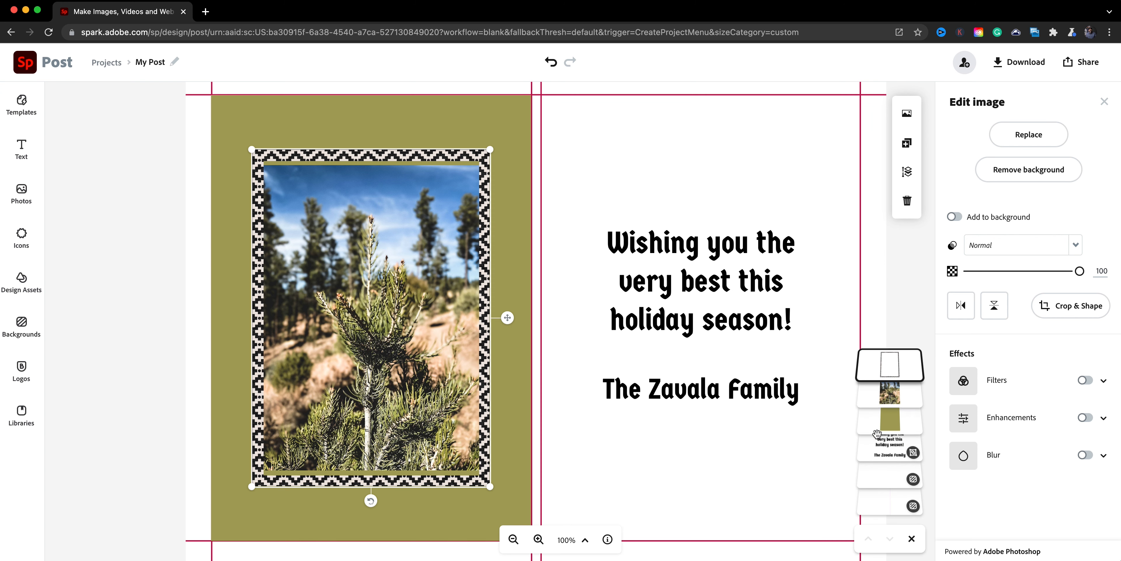
left_click(890, 397)
left_click_drag(890, 398, 890, 356)
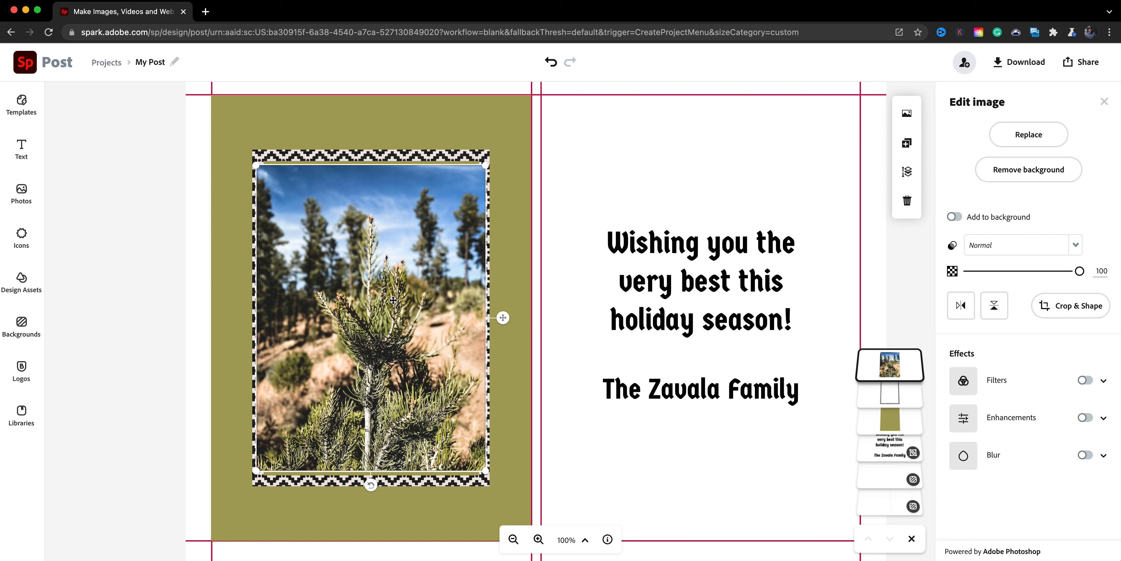
- Enlarge the photo so it overlaps the frame's sides and centre it over the frame
left_click_drag(485, 165, 491, 157)
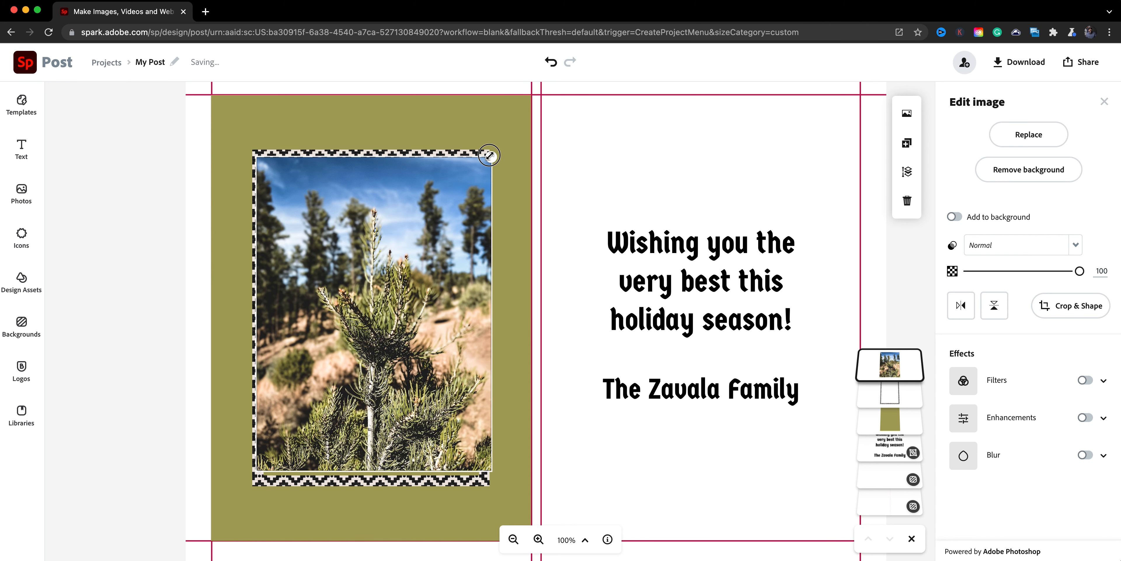
left_click_drag(256, 470, 248, 483)
left_click_drag(356, 427, 358, 425)
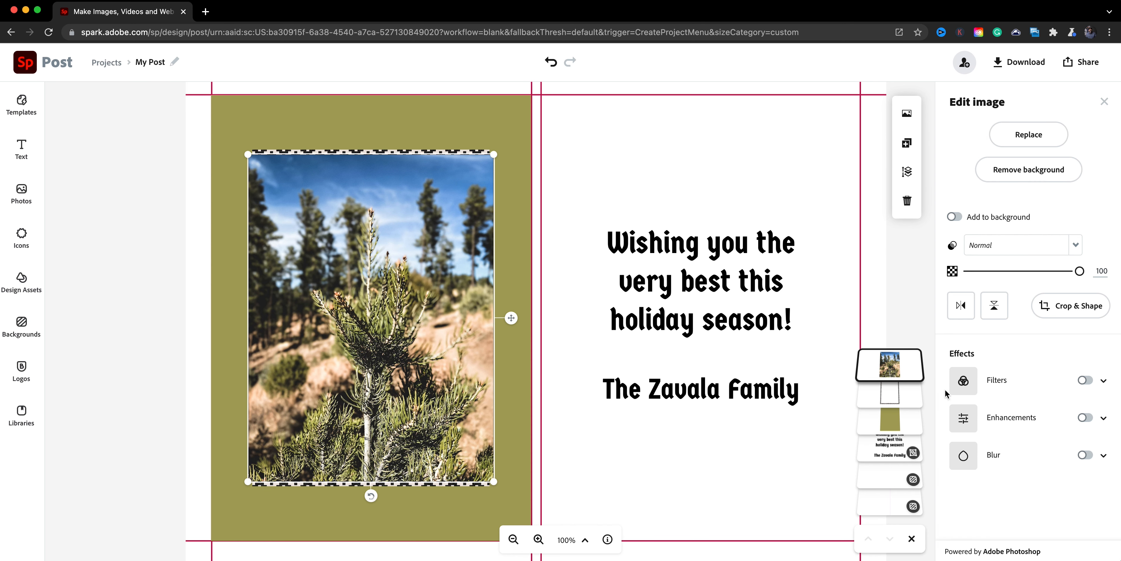
- Crop the photo freeform on both sides to reveal the patterned border, set its crop scale to 2 and reposition the image inside
left_click(1065, 309)
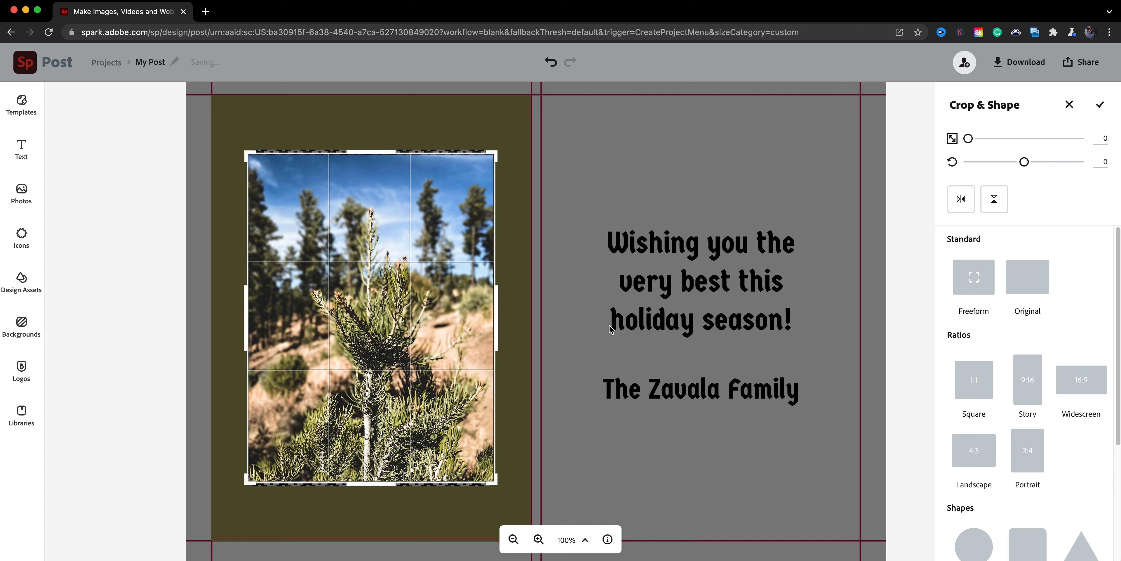
left_click(982, 278)
mouse_move(489, 326)
left_mouse_down()
mouse_move(472, 326)
mouse_move(483, 325)
left_mouse_up()
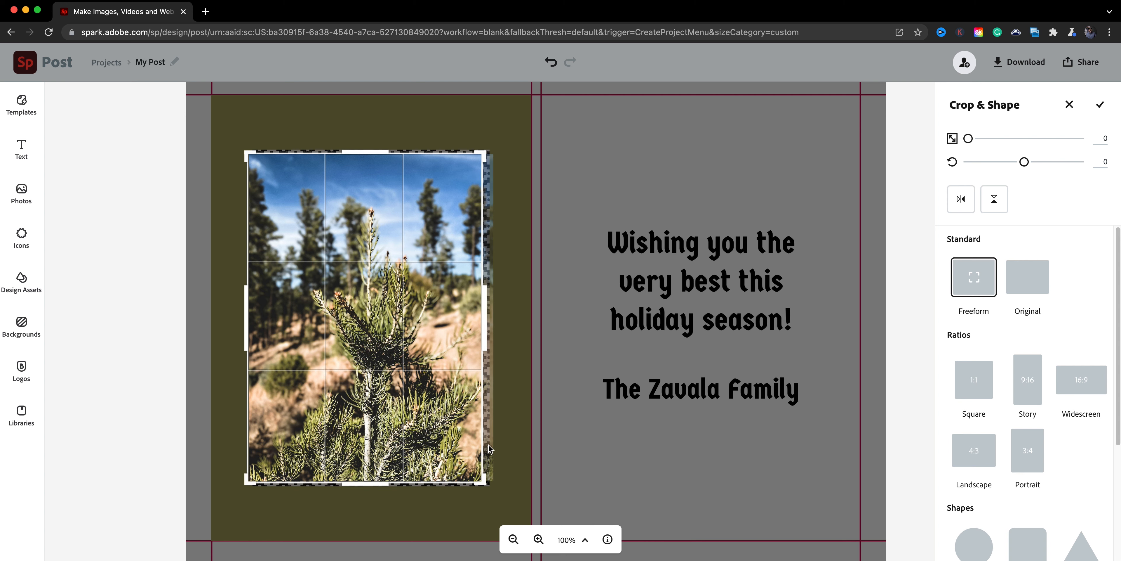
left_click_drag(253, 321, 263, 319)
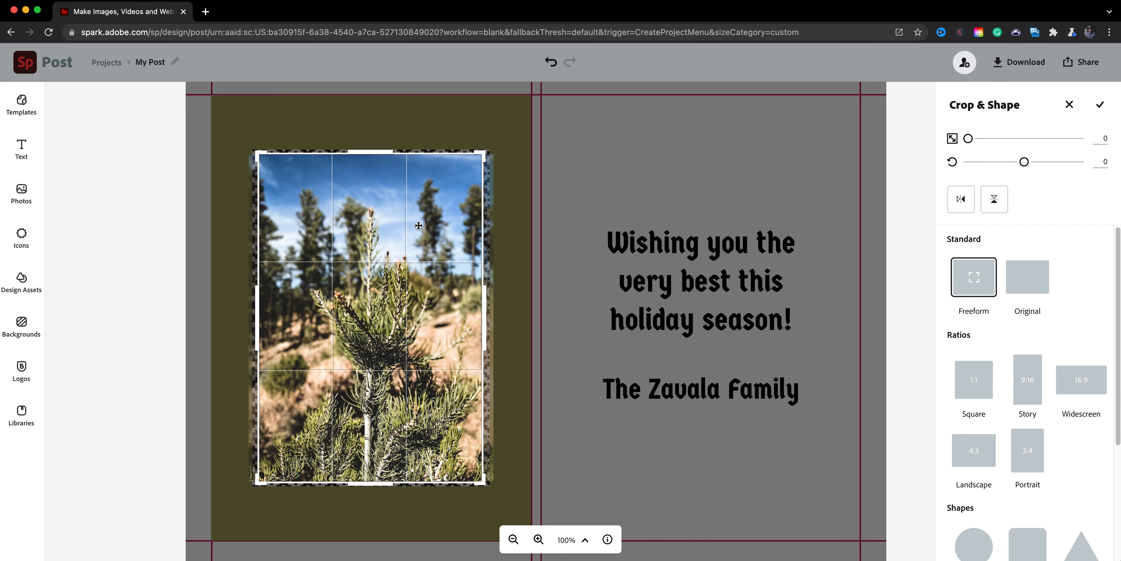
left_click_drag(968, 138, 970, 140)
left_click_drag(376, 369, 378, 355)
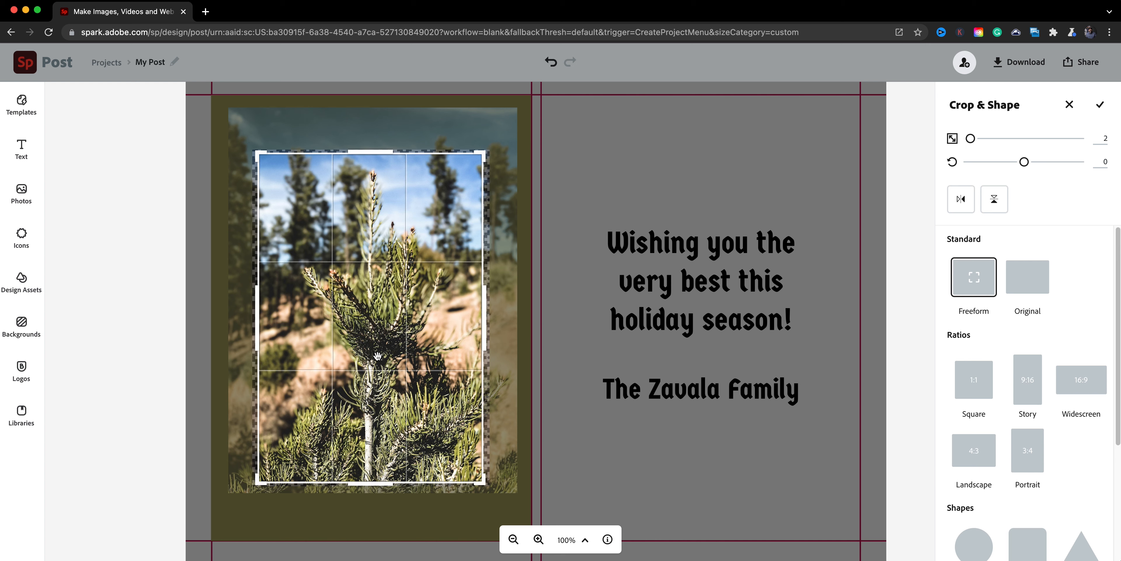
left_click(1099, 104)
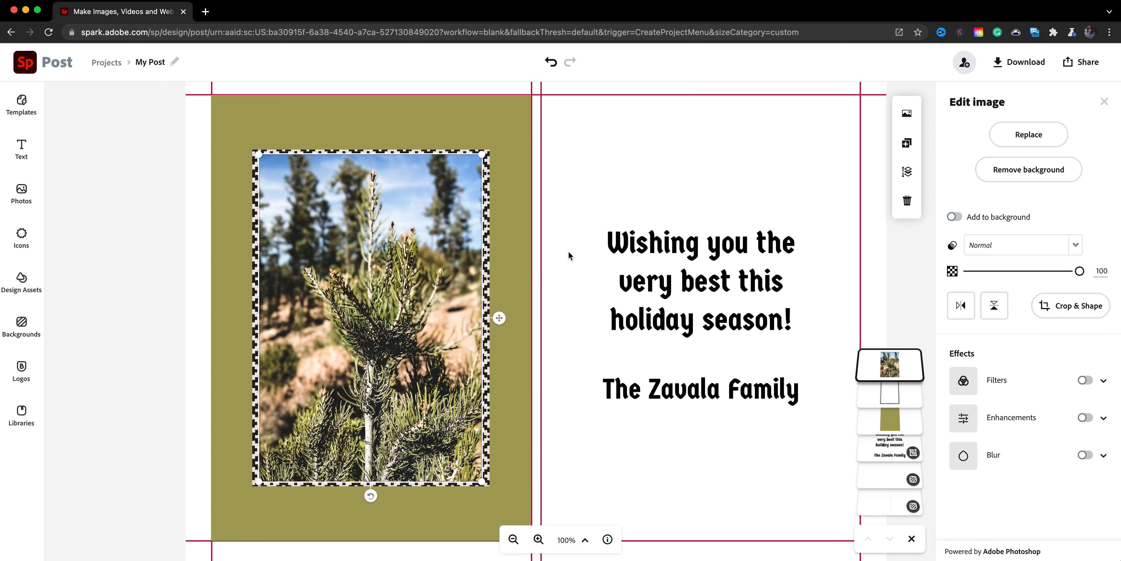
- Move the photo's layer below the patterned frame in the layer order and deselect it
left_click_drag(883, 370, 884, 395)
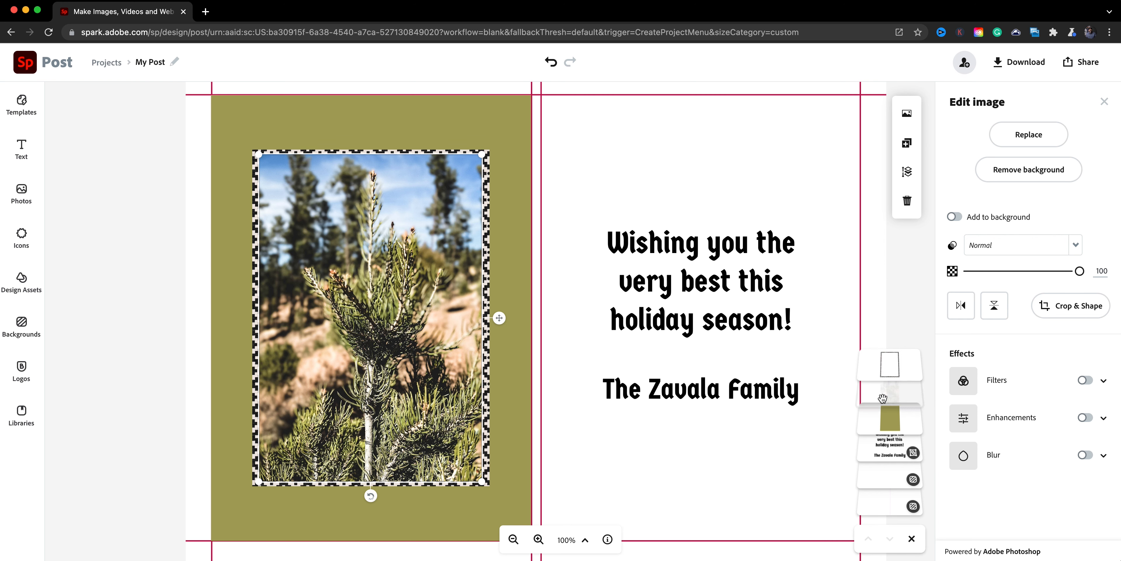
left_click(155, 366)
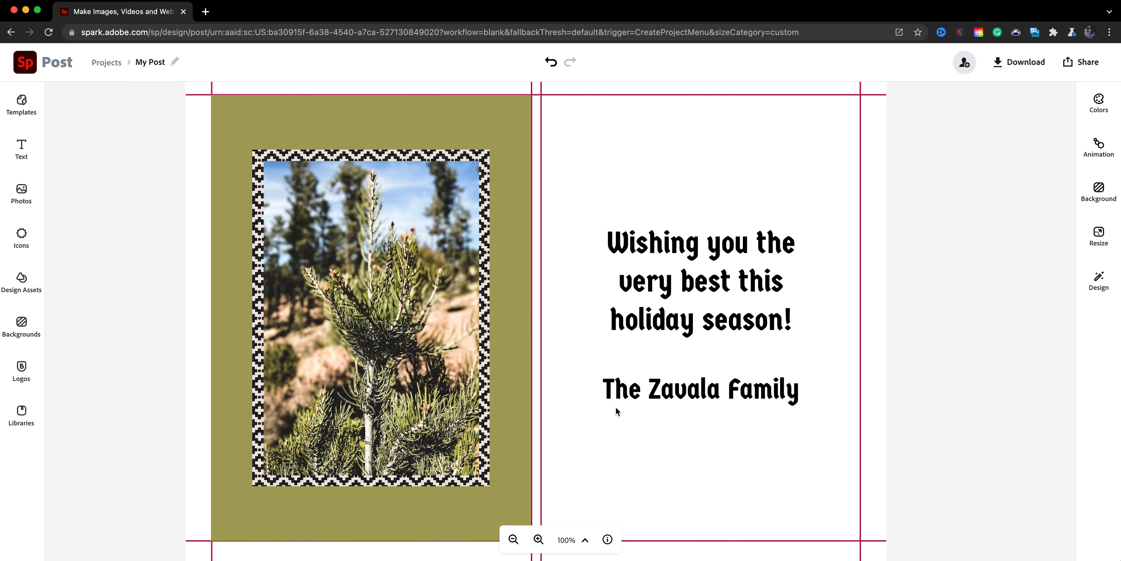
- Detach the guide-line template image from the card's background, shift it aside and delete it
left_click(514, 539)
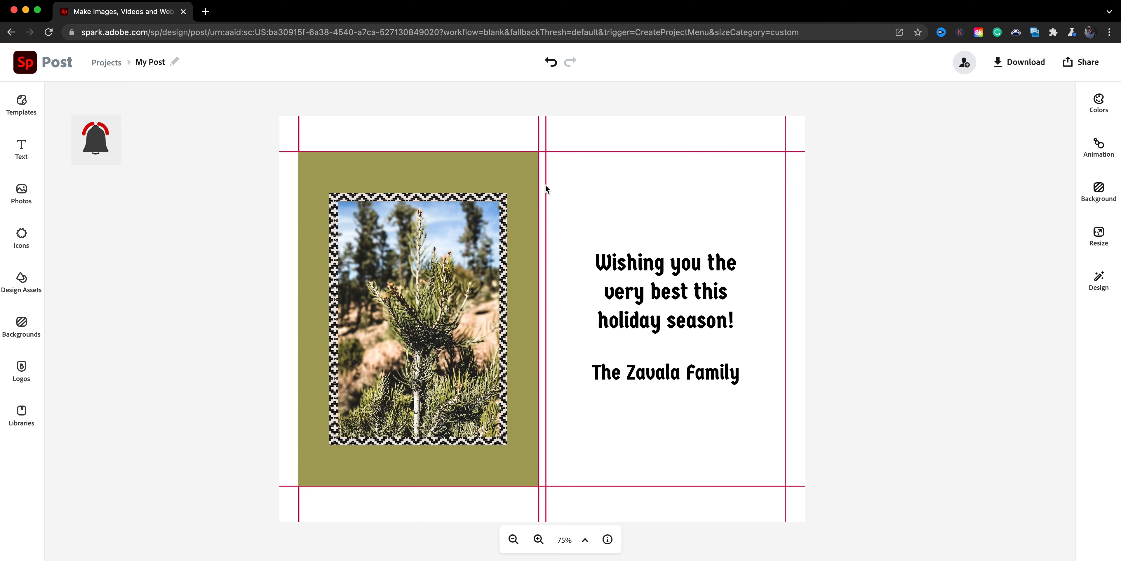
left_click(537, 539)
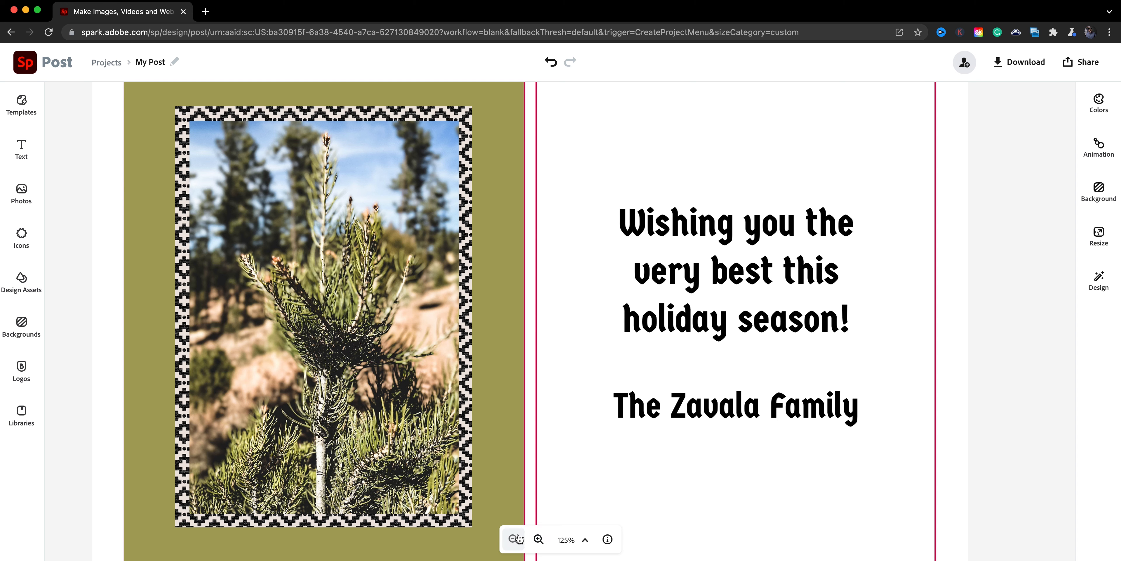
left_click(513, 541)
left_click(514, 541)
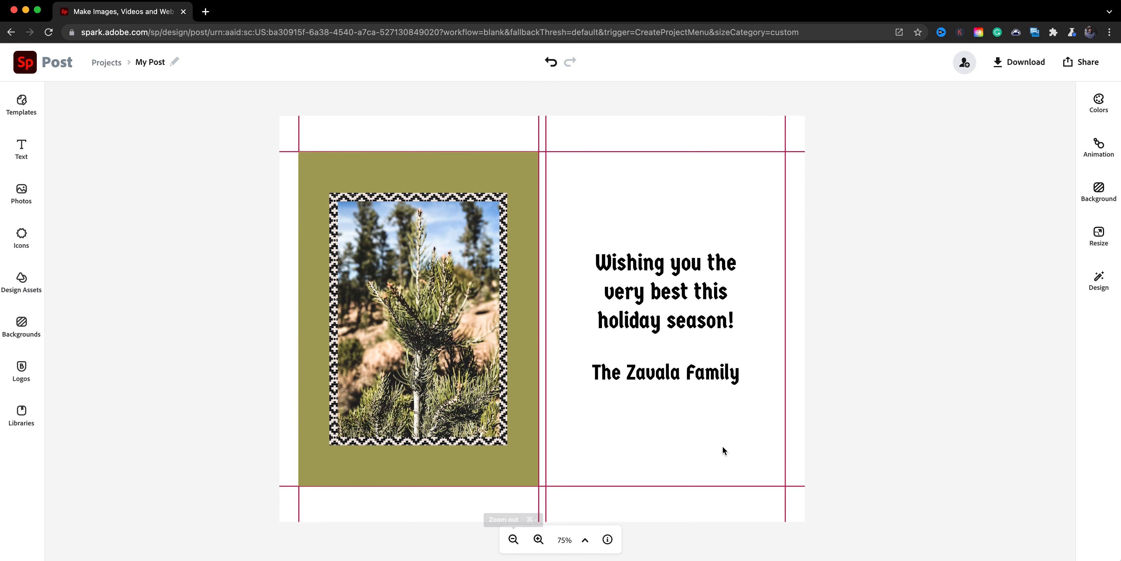
left_click(709, 182)
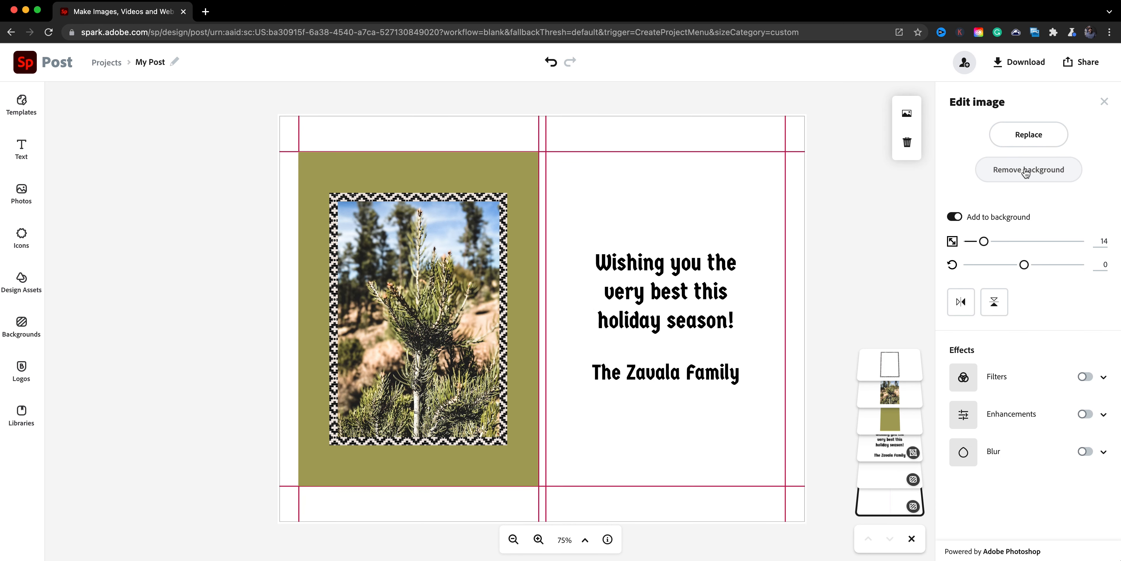
left_click(965, 219)
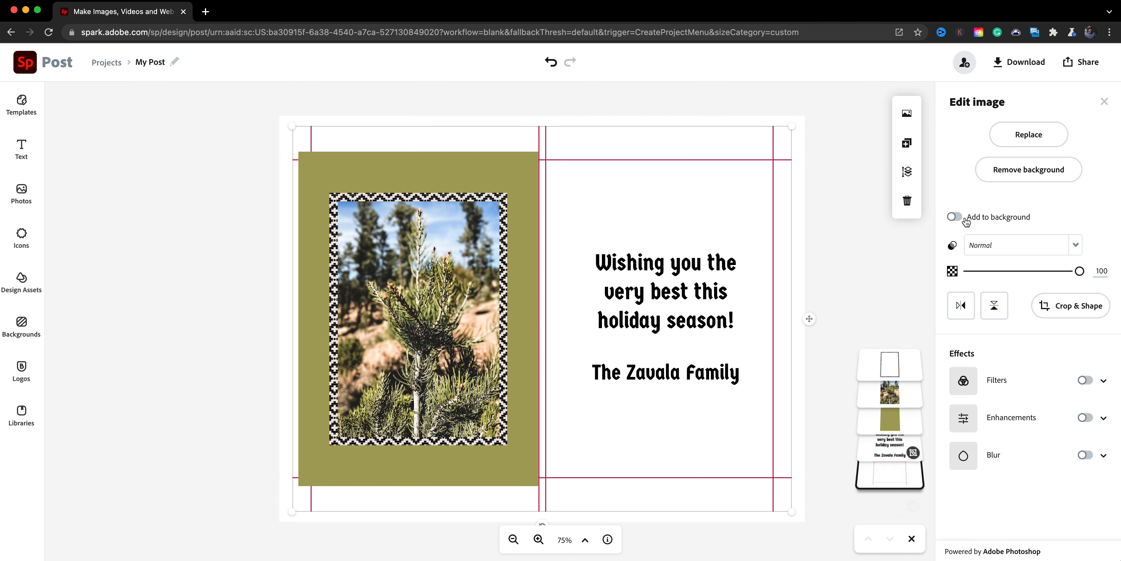
left_click_drag(635, 152, 673, 155)
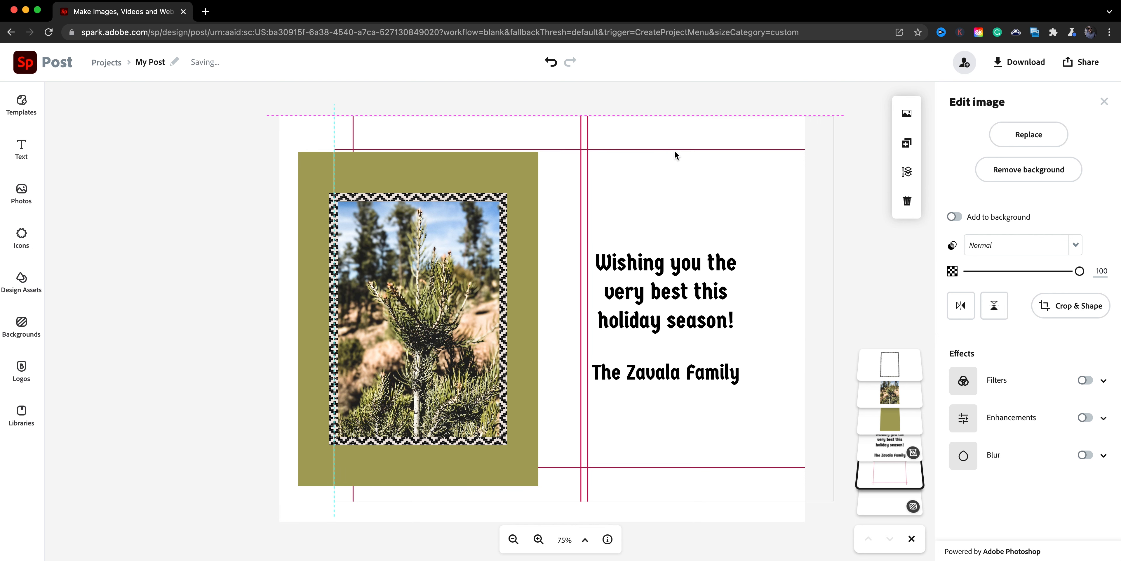
left_click(903, 201)
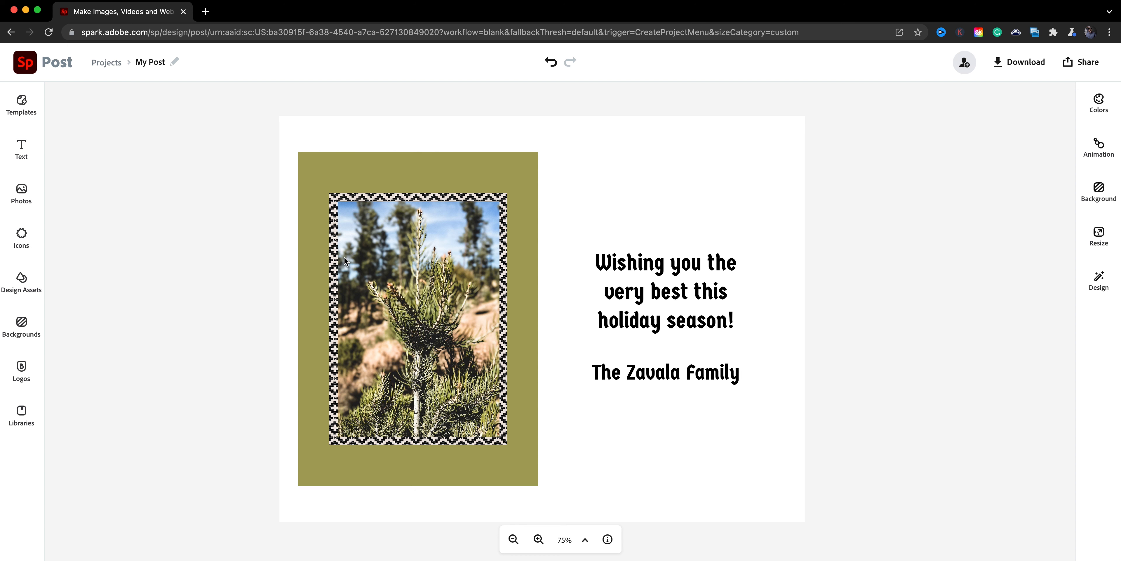
- Download the finished card as a PNG with a solid color background
left_click(1015, 62)
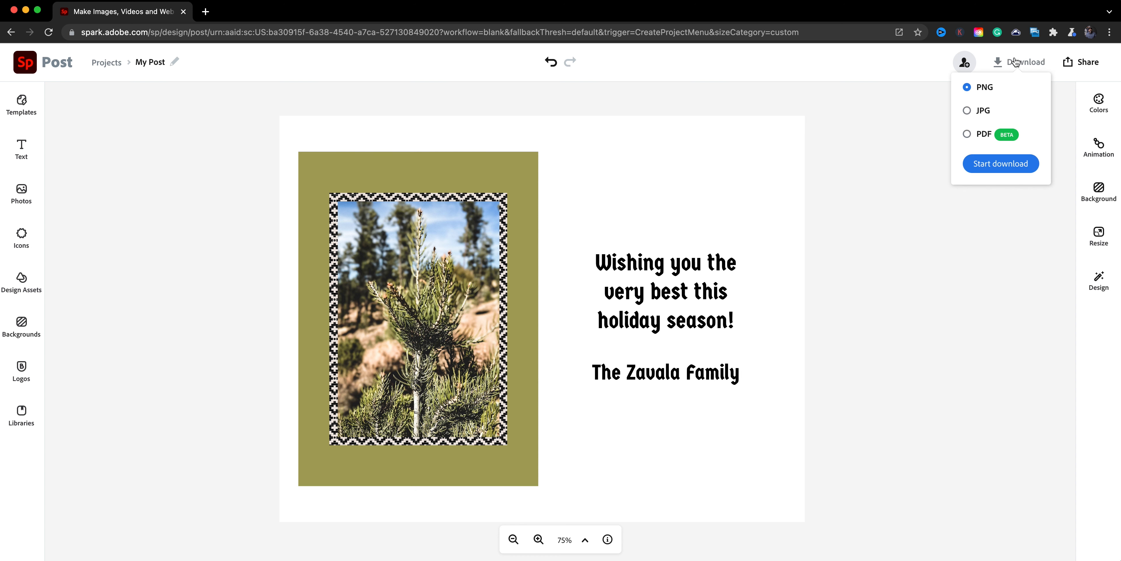
left_click(1001, 164)
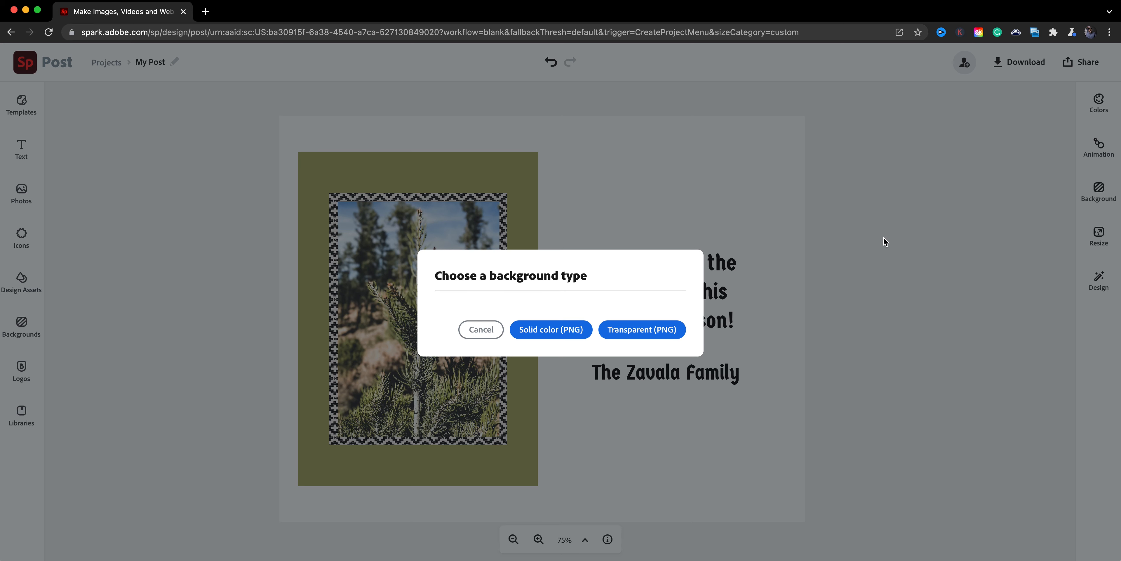
left_click(524, 333)
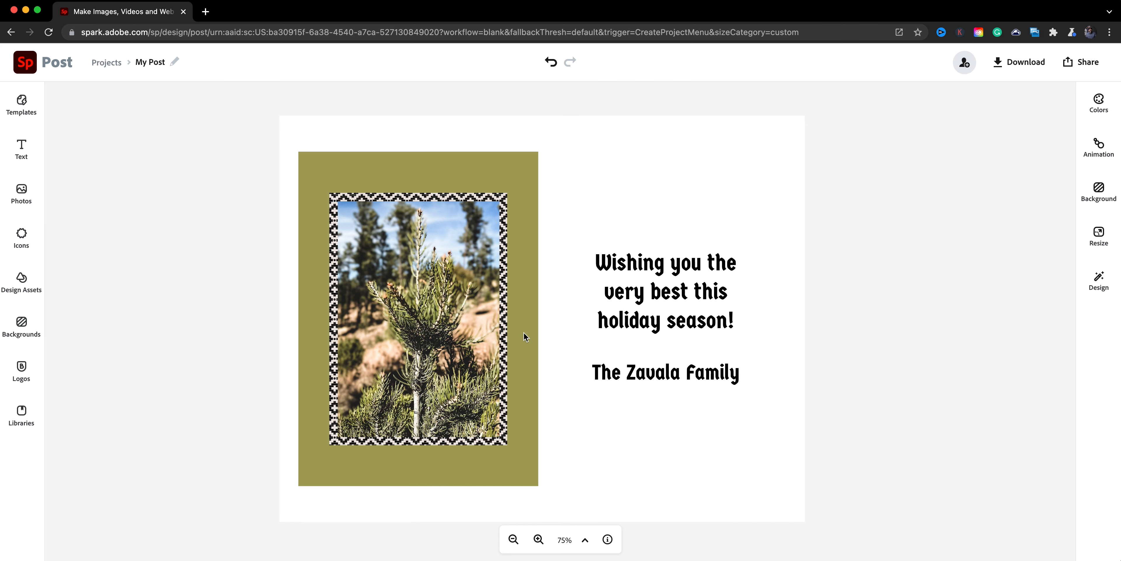